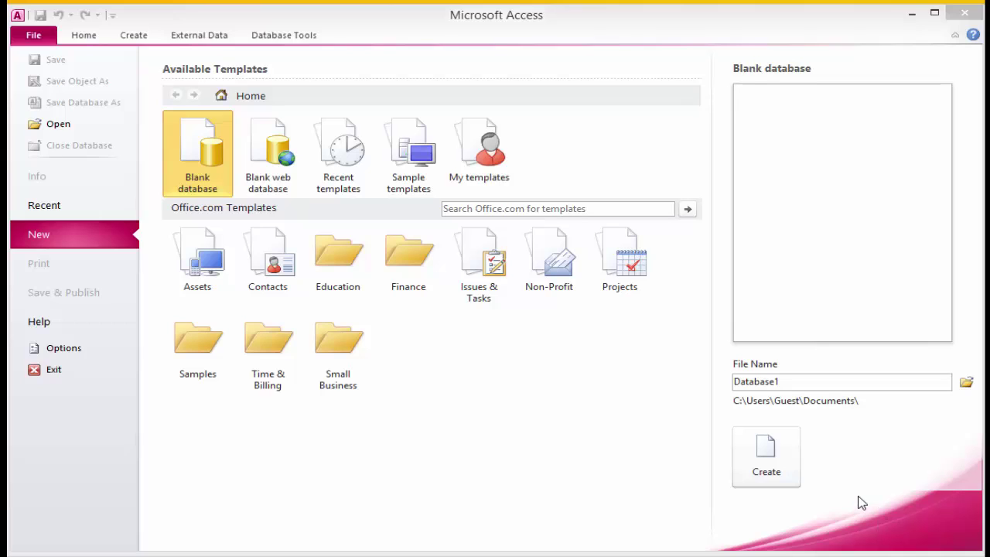
Replace the default name Database1 with Distributions and create the blank database
{"action": "left_click", "coordinate": [786, 381]}
{"action": "double_click", "coordinate": [786, 382]}
{"action": "left_click_drag", "start_coordinate": [736, 380], "coordinate": [794, 388]}
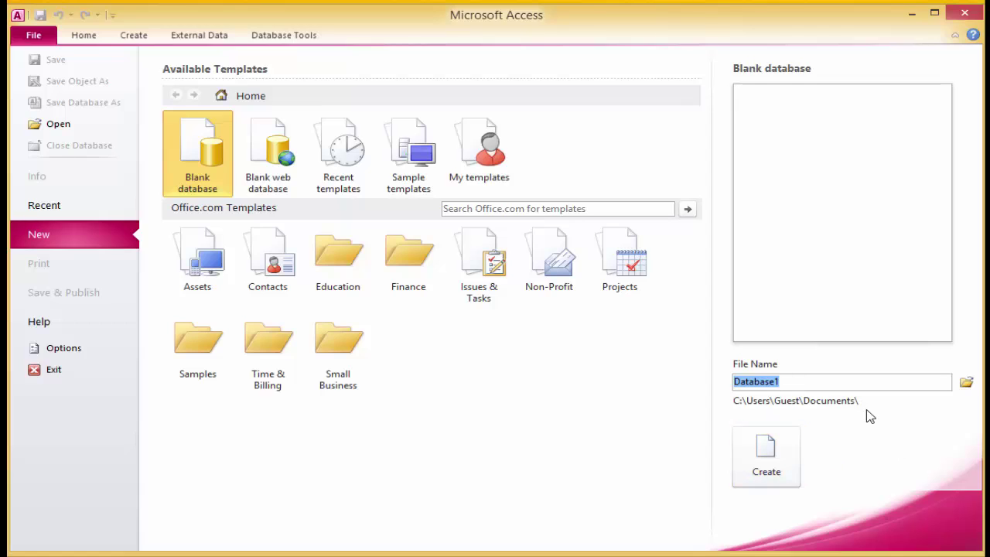
{"action": "type", "text": "Distributions"}
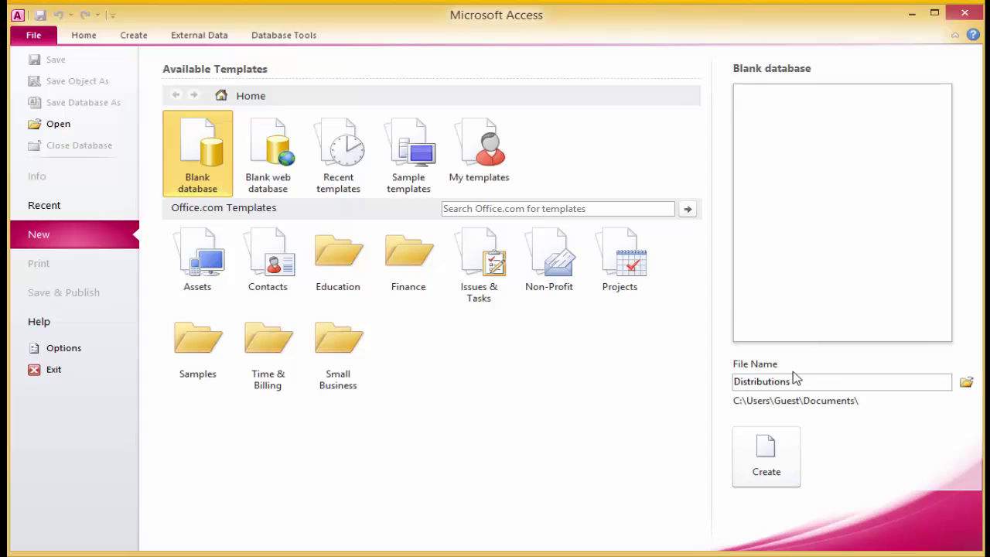
{"action": "left_click", "coordinate": [770, 458]}
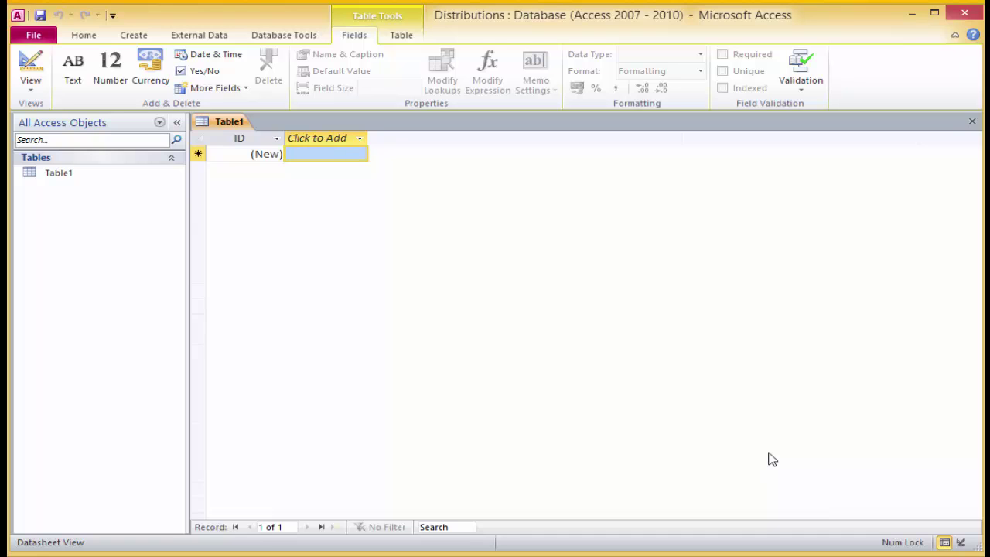
Switch Table1 to Design View and name the table Products when prompted to save
{"action": "left_click", "coordinate": [31, 92]}
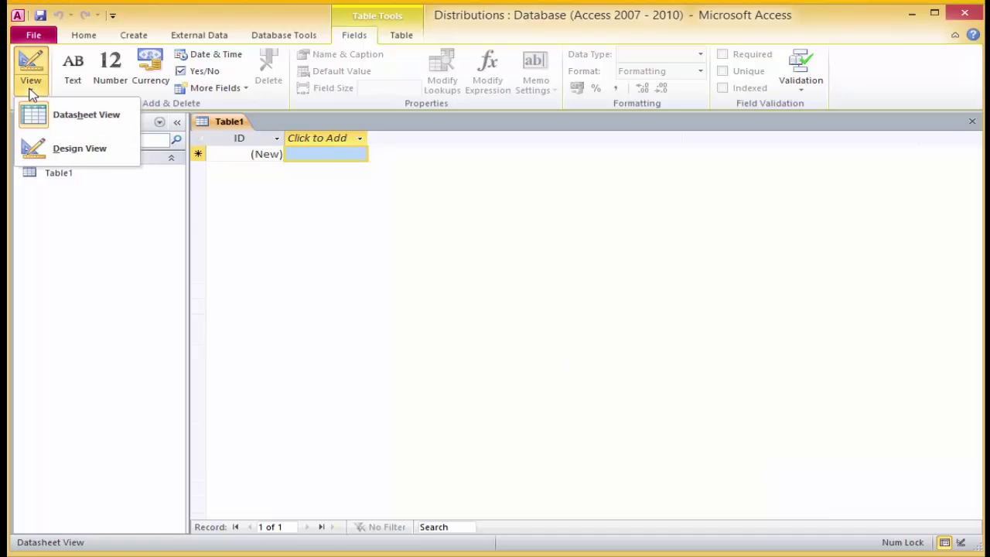
{"action": "left_click", "coordinate": [75, 154]}
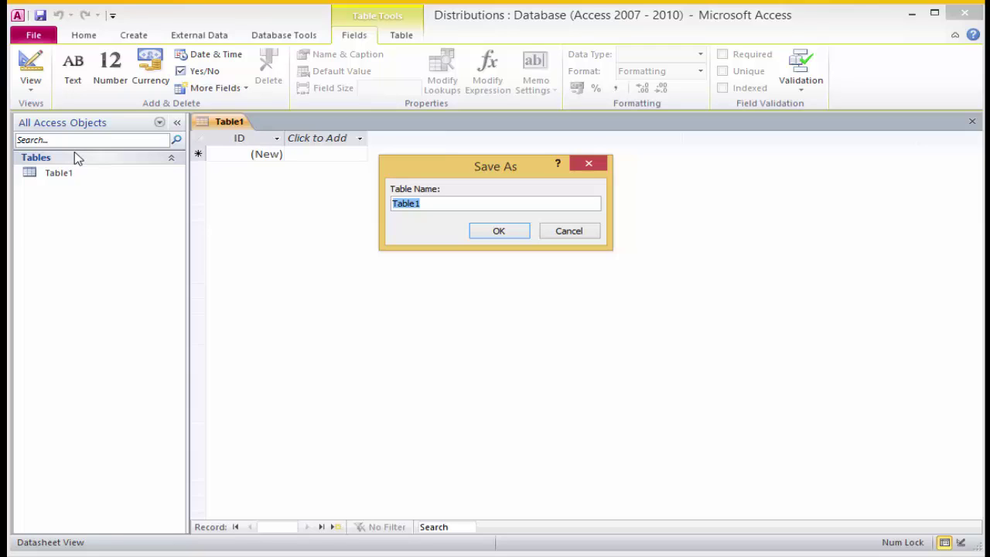
{"action": "type", "text": "Products"}
Save the table as Products and rename ID to Product Number as an Integer Number field
{"action": "left_click", "coordinate": [497, 232]}
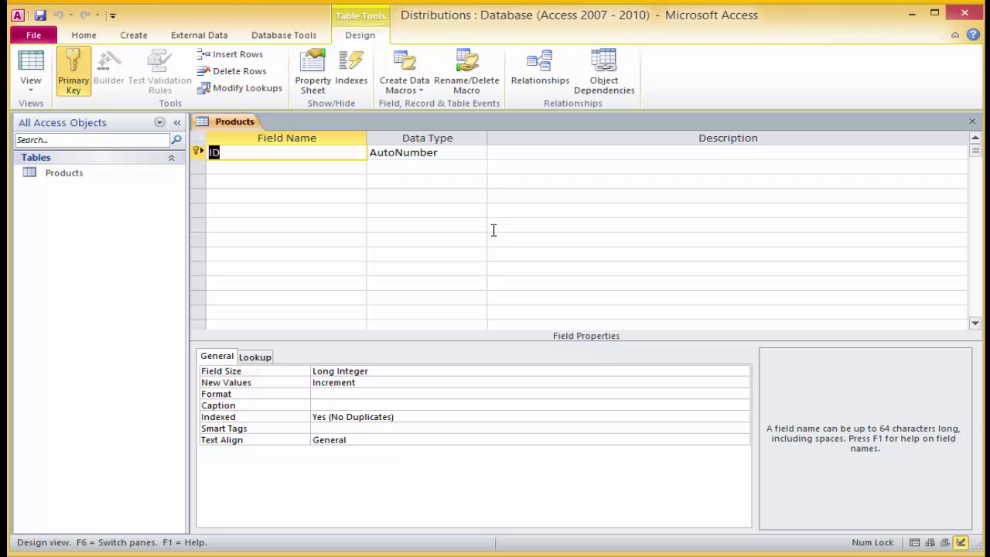
{"action": "type", "text": "Product Number"}
{"action": "key", "text": "Tab"}
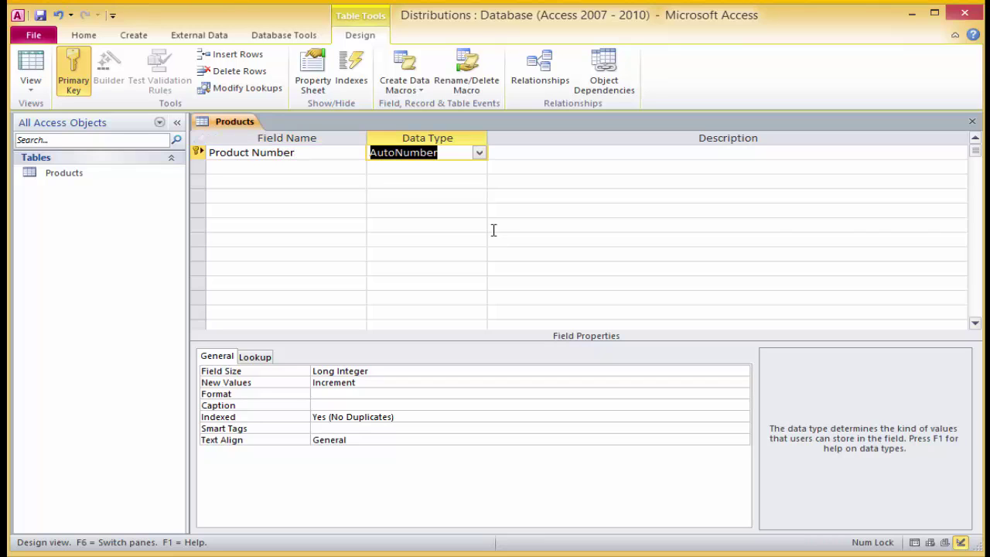
{"action": "left_click", "coordinate": [479, 152]}
{"action": "left_click", "coordinate": [433, 197]}
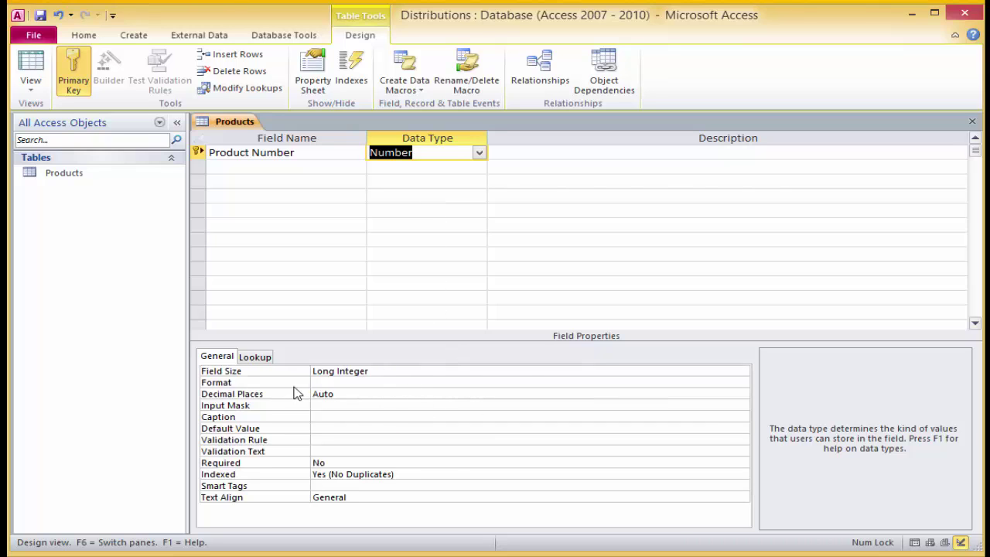
{"action": "left_click", "coordinate": [536, 371]}
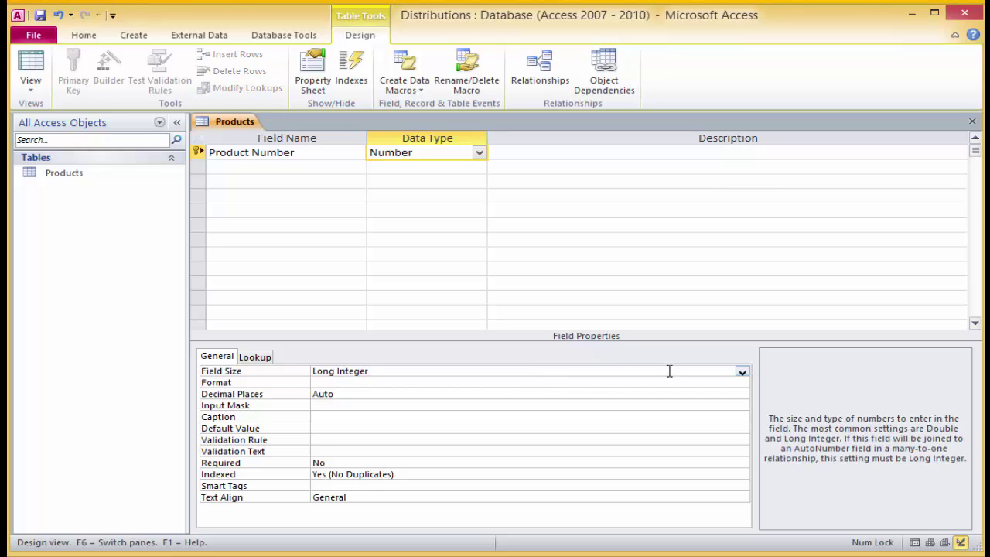
{"action": "left_click", "coordinate": [741, 373]}
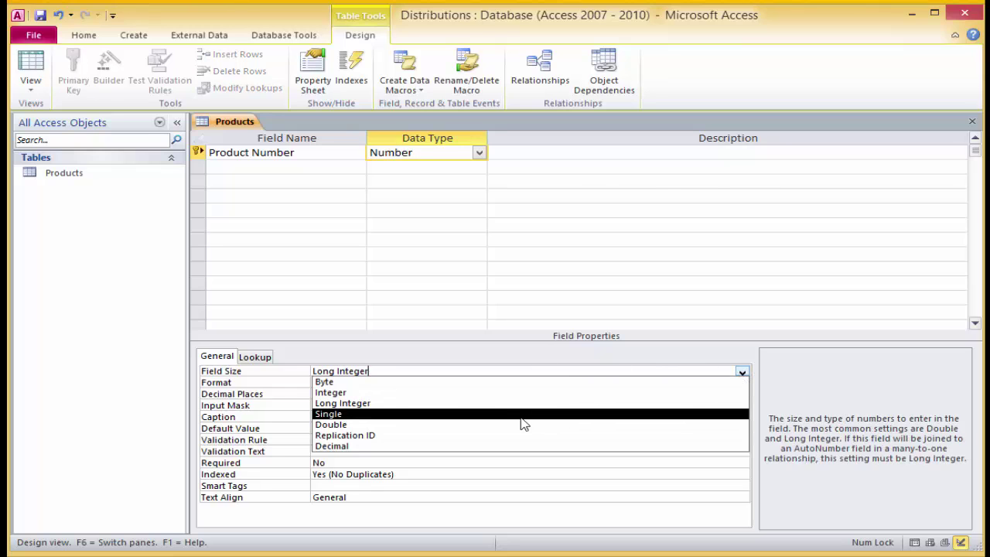
{"action": "left_click", "coordinate": [507, 392]}
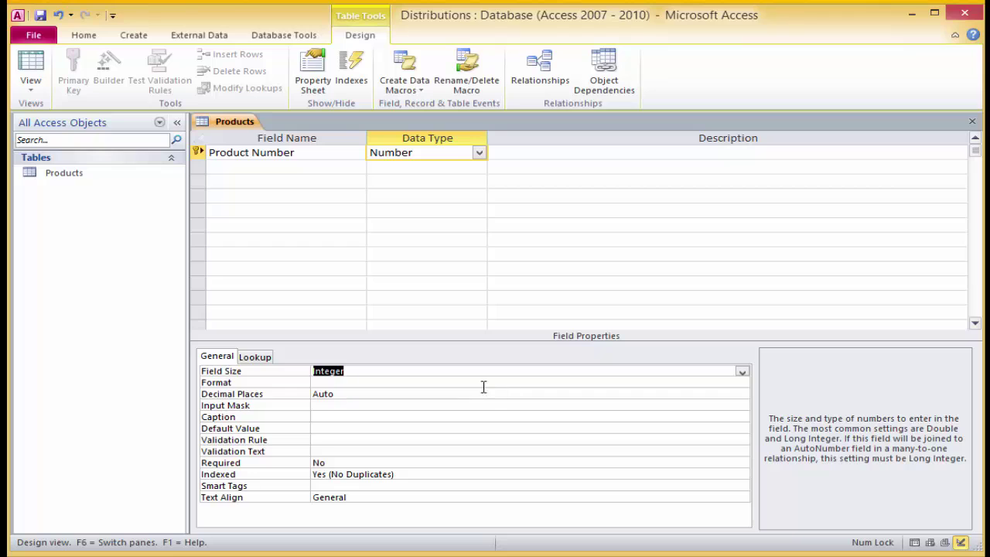
{"action": "left_click", "coordinate": [239, 167]}
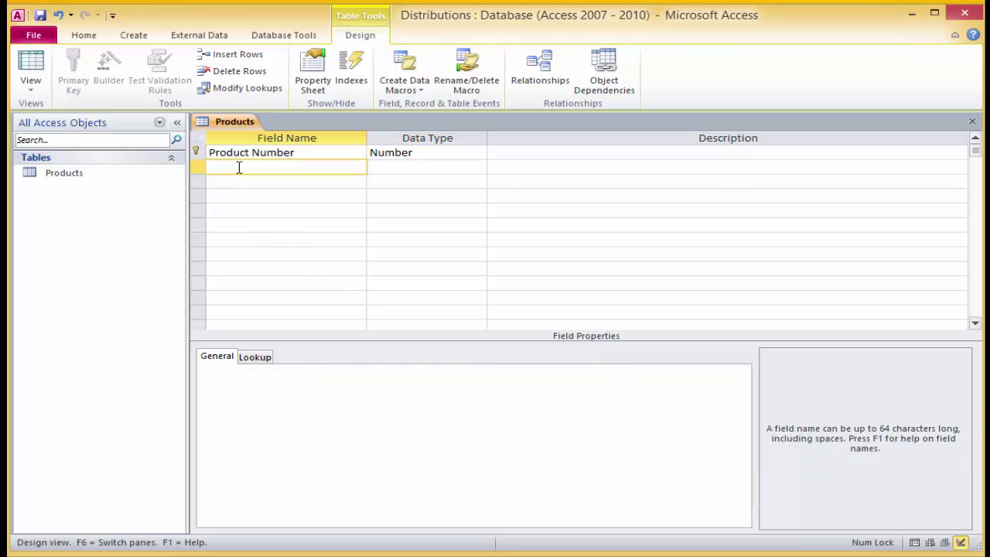
Add a Product Name Text field with a field size of 12
{"action": "type", "text": "Product Name"}
{"action": "key", "text": "Tab"}
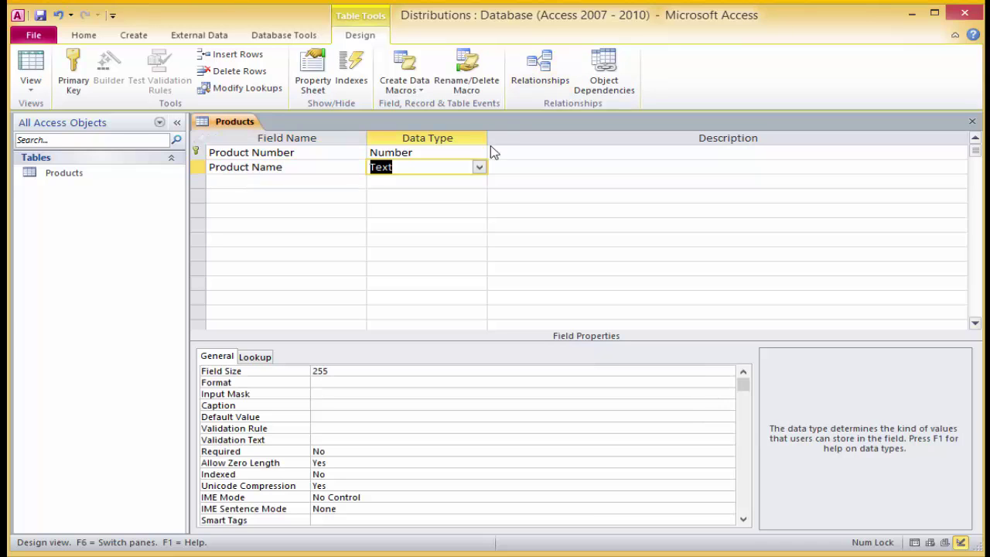
{"action": "left_click", "coordinate": [479, 167]}
{"action": "left_click", "coordinate": [454, 184]}
{"action": "left_click", "coordinate": [334, 370]}
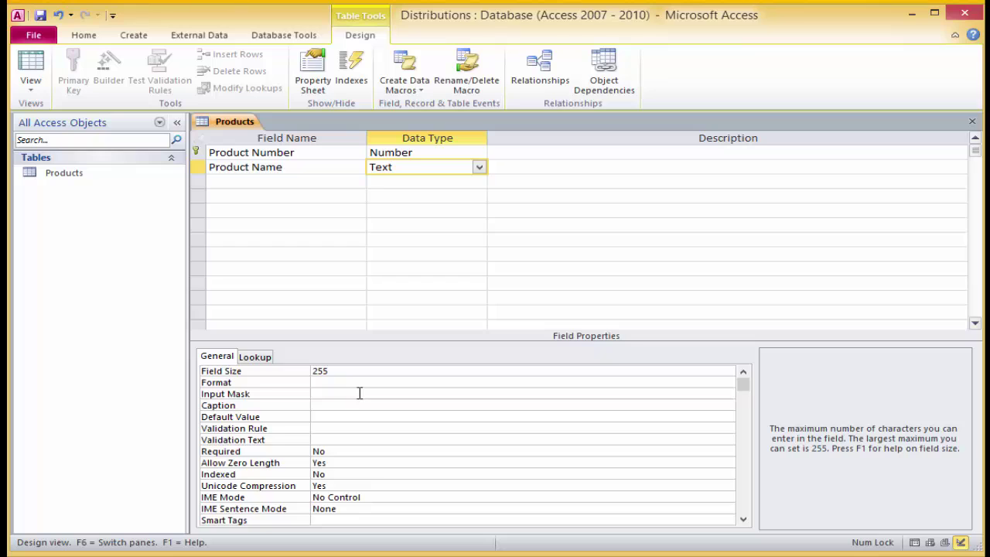
{"action": "key", "text": "BackSpace"}
{"action": "key", "text": "BackSpace"}
{"action": "key", "text": "BackSpace"}
{"action": "type", "text": "12"}
Add a Manufacturer Text field with a field size of 25
{"action": "left_click", "coordinate": [276, 179]}
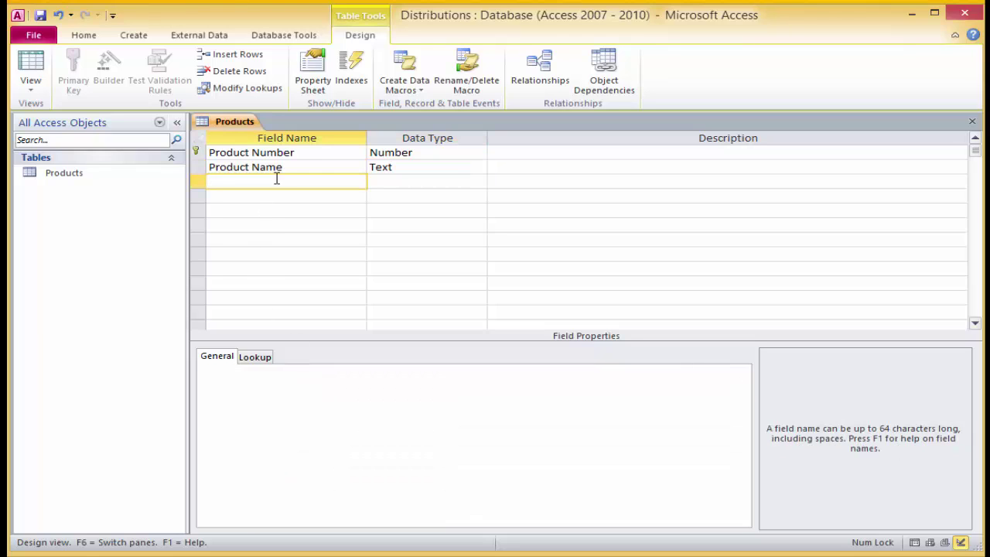
{"action": "type", "text": "Manufacturer"}
{"action": "key", "text": "Tab"}
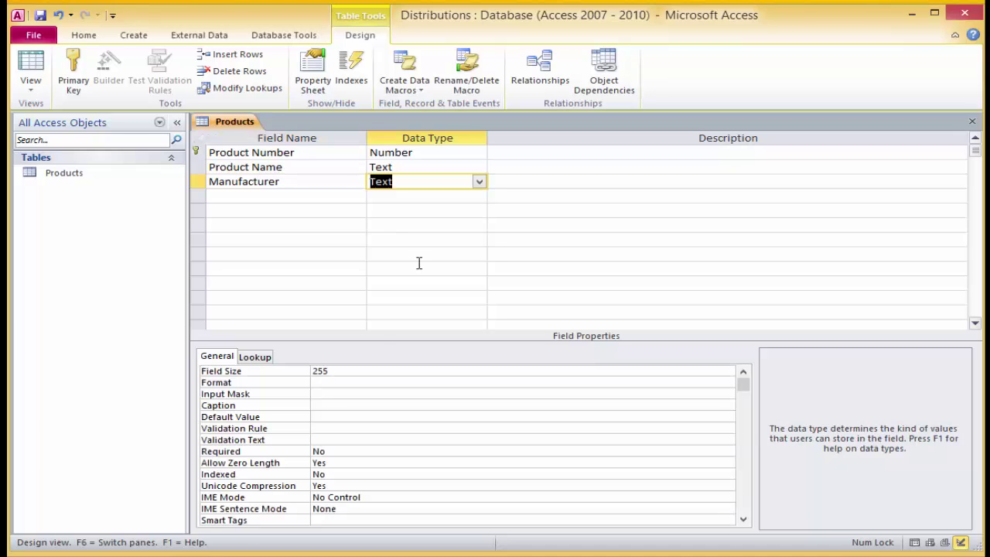
{"action": "left_click", "coordinate": [350, 370]}
{"action": "key", "text": "BackSpace"}
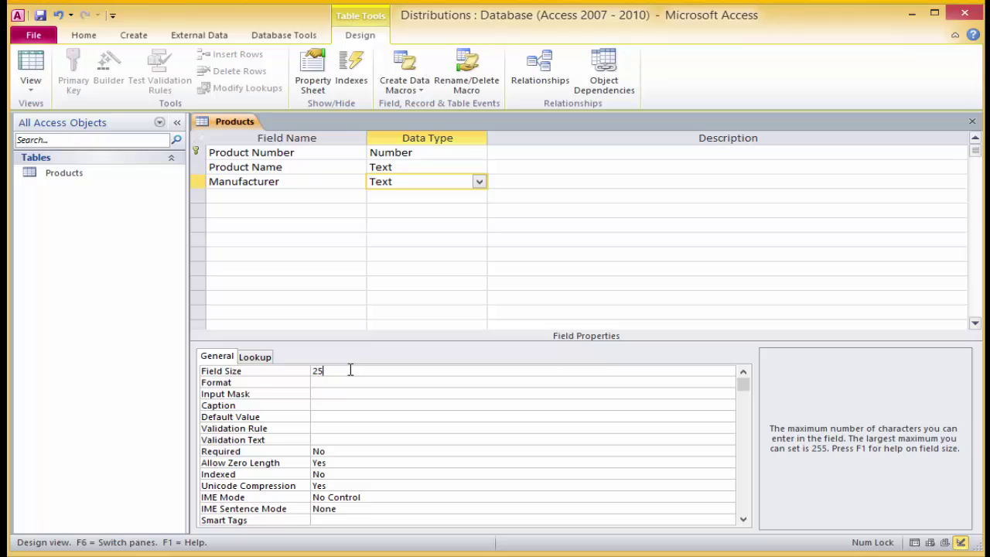
{"action": "left_click", "coordinate": [256, 199]}
Add a Production Year Number field with Integer field size
{"action": "type", "text": "Producti"}
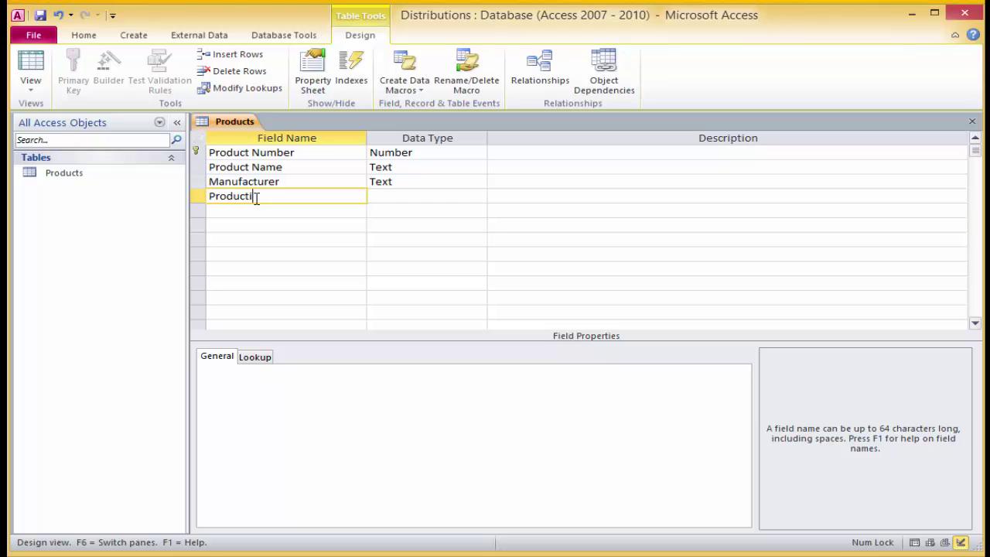
{"action": "type", "text": "on Year"}
{"action": "left_click", "coordinate": [406, 192]}
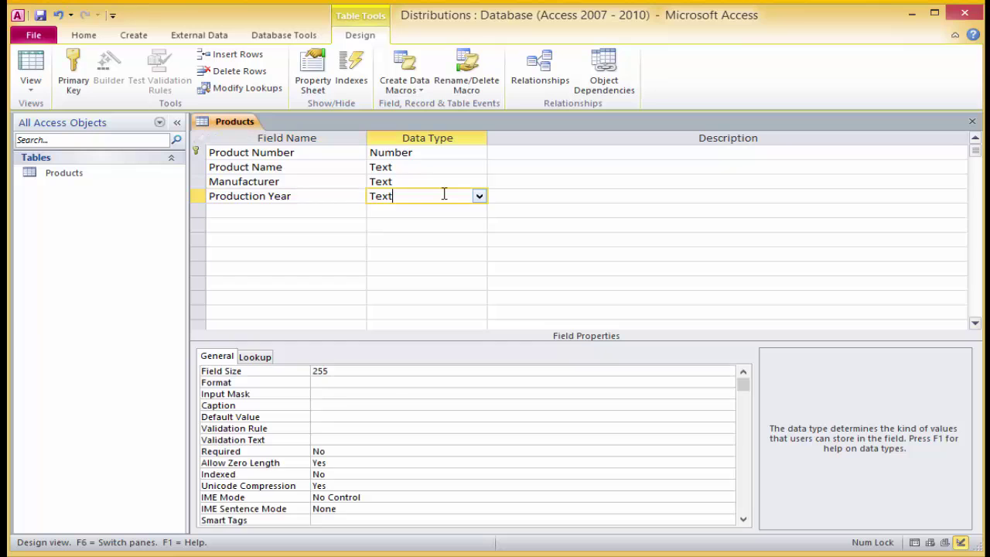
{"action": "left_click", "coordinate": [478, 197]}
{"action": "left_click", "coordinate": [457, 239]}
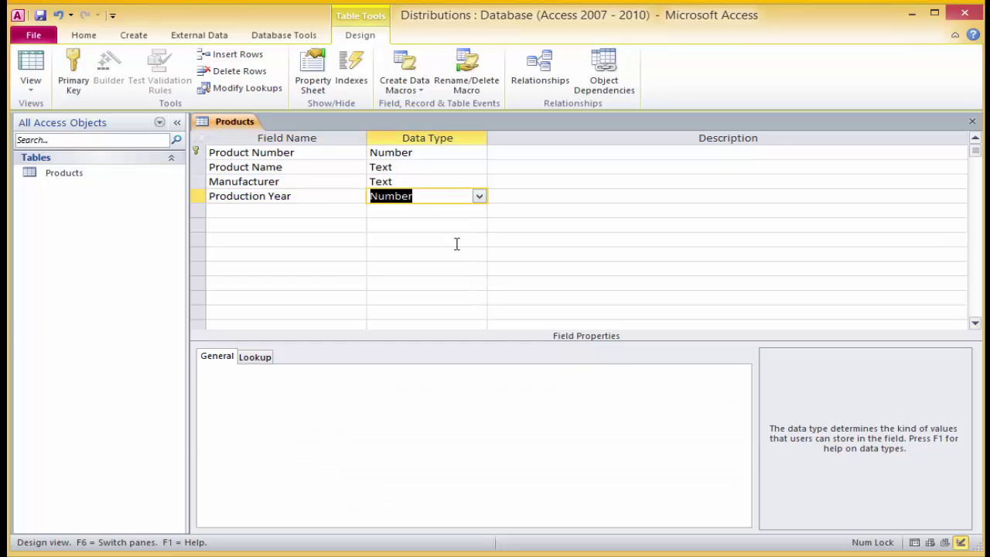
{"action": "left_click", "coordinate": [524, 372]}
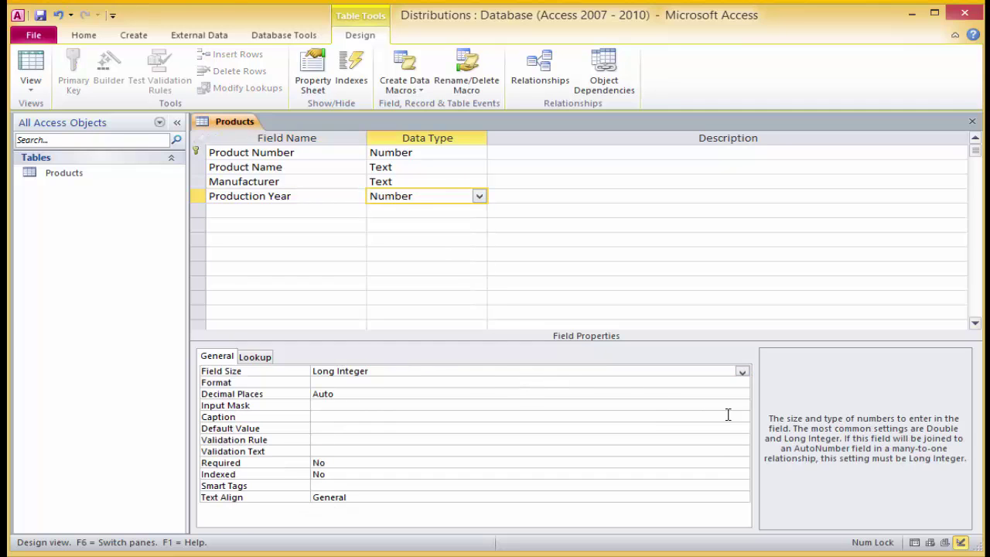
{"action": "left_click", "coordinate": [741, 374]}
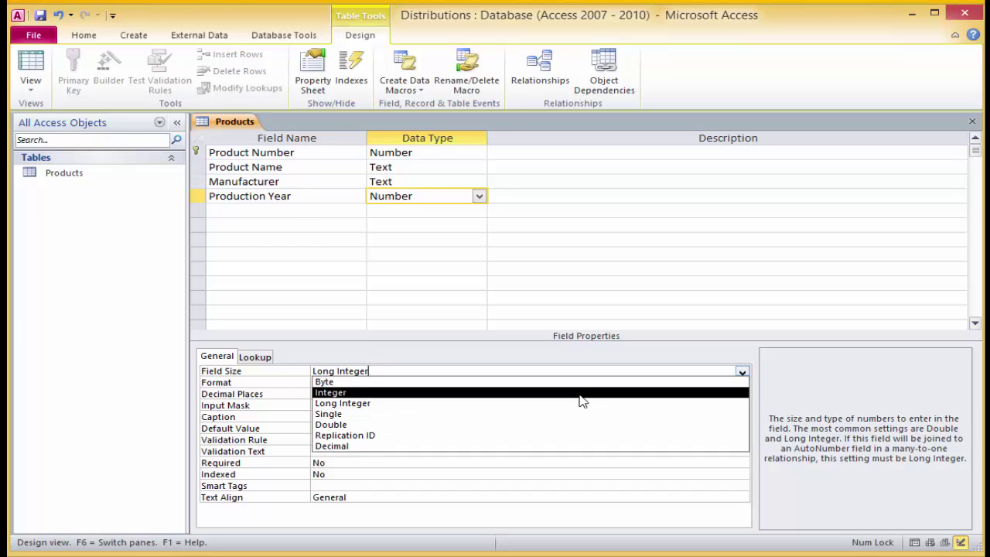
{"action": "left_click", "coordinate": [286, 210]}
Add a Product Type Text field sized 12 and select the Product Number row
{"action": "type", "text": "Produ"}
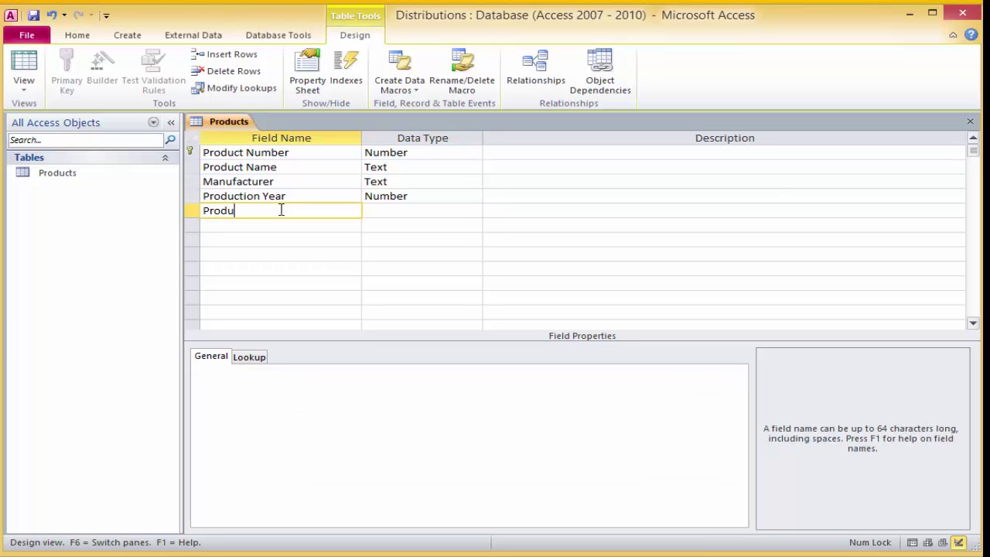
{"action": "type", "text": "ct Type"}
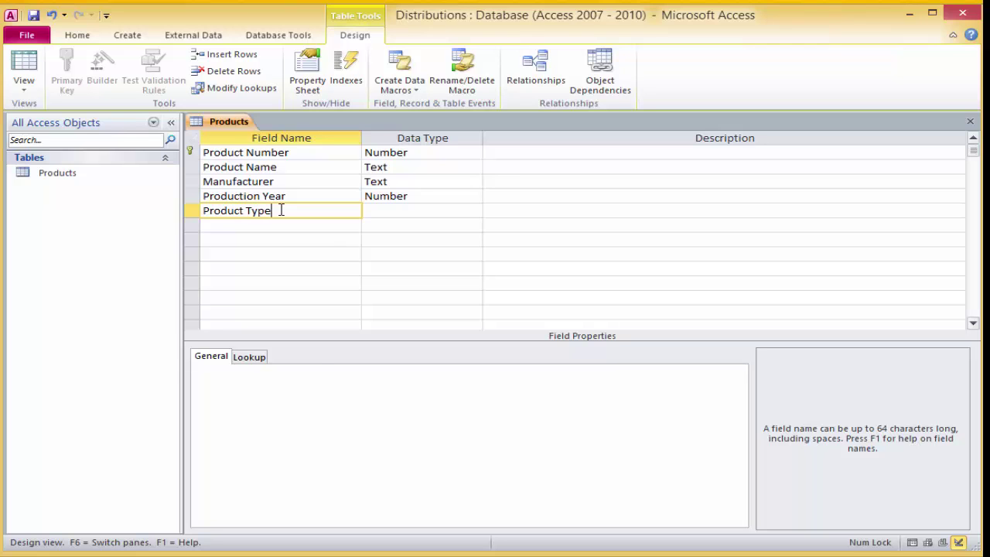
{"action": "key", "text": "Tab"}
{"action": "left_click", "coordinate": [331, 372]}
{"action": "left_click_drag", "start_coordinate": [330, 372], "coordinate": [288, 372]}
{"action": "type", "text": "12"}
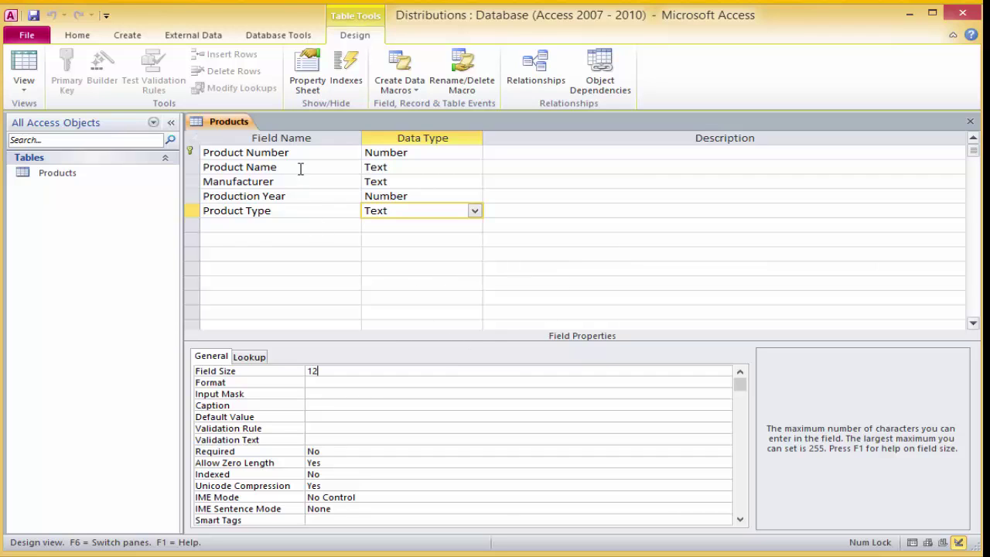
{"action": "left_click", "coordinate": [278, 151]}
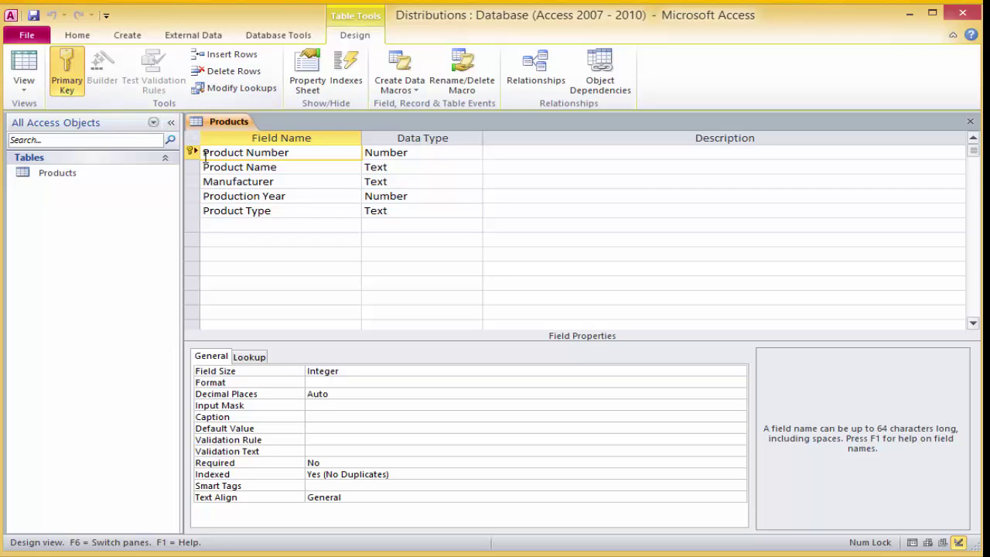
Set the selected Product Number field as the Products table's primary key
{"action": "left_click", "coordinate": [73, 60]}
Switch to Datasheet View and enter record 5551: ABC Radio, Radcliff, 2010, Hardware
{"action": "left_click", "coordinate": [19, 92]}
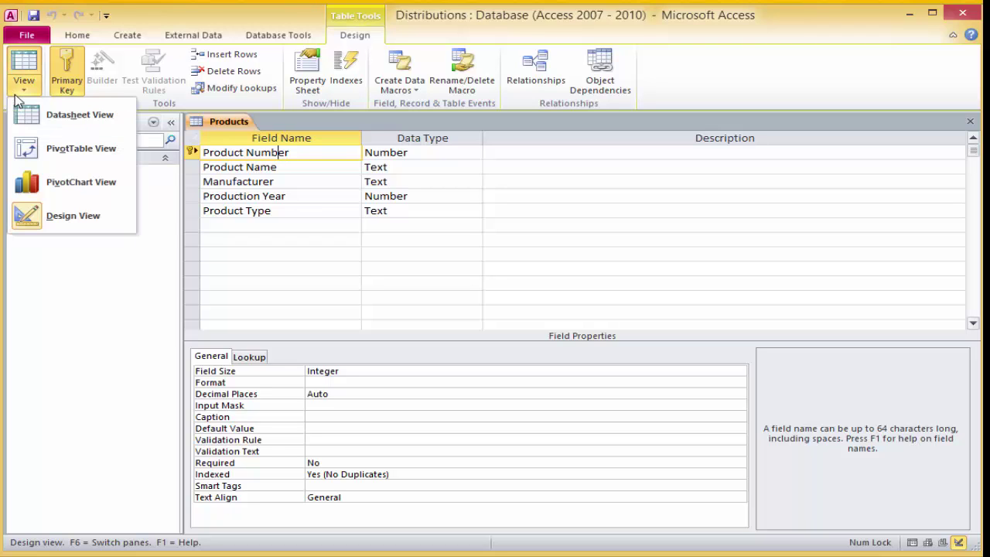
{"action": "left_click", "coordinate": [68, 124]}
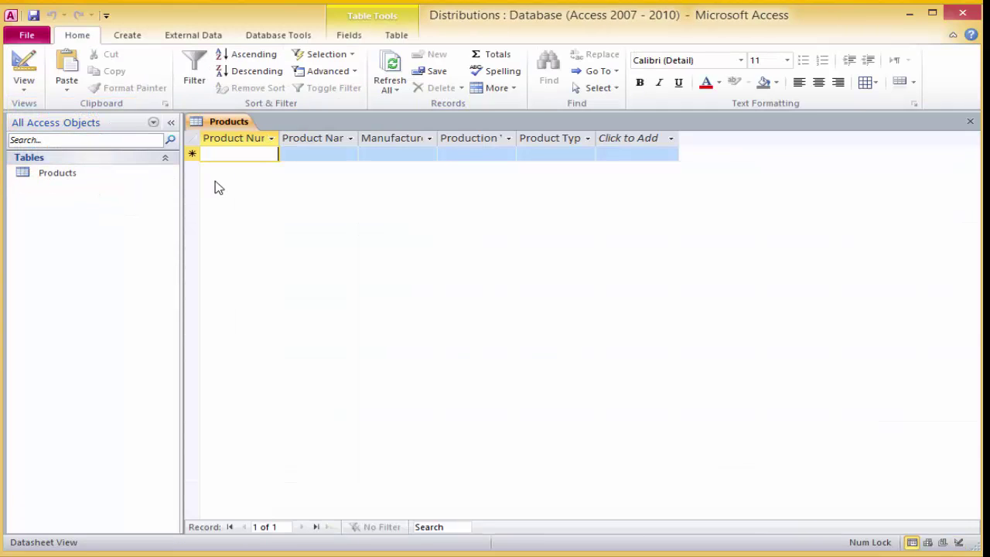
{"action": "type", "text": "5551"}
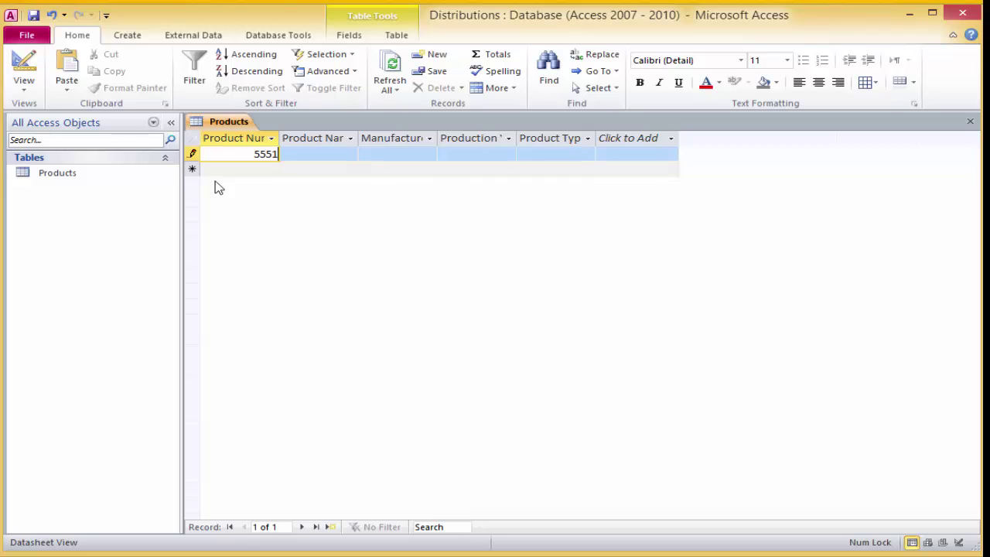
{"action": "key", "text": "Tab"}
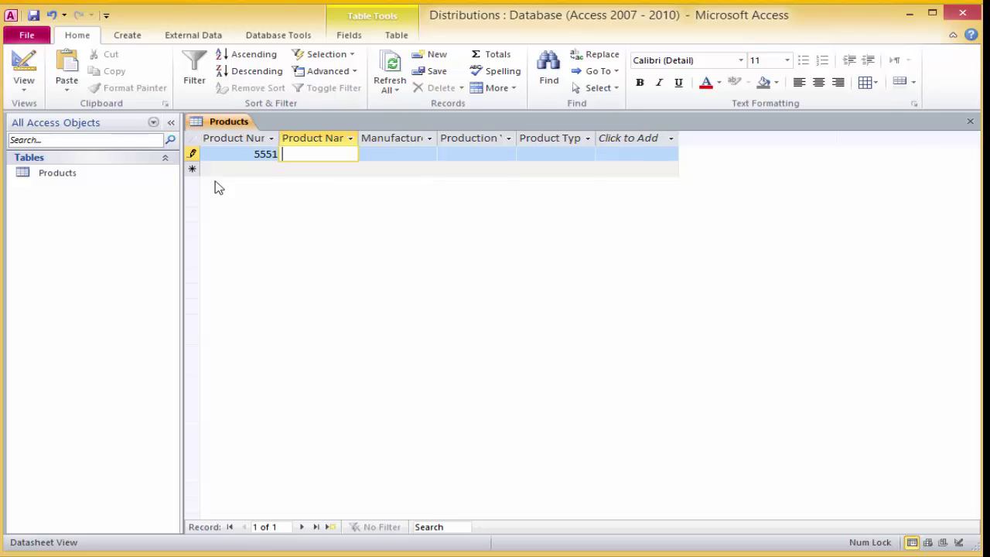
{"action": "type", "text": "ABC Radio"}
{"action": "key", "text": "Tab"}
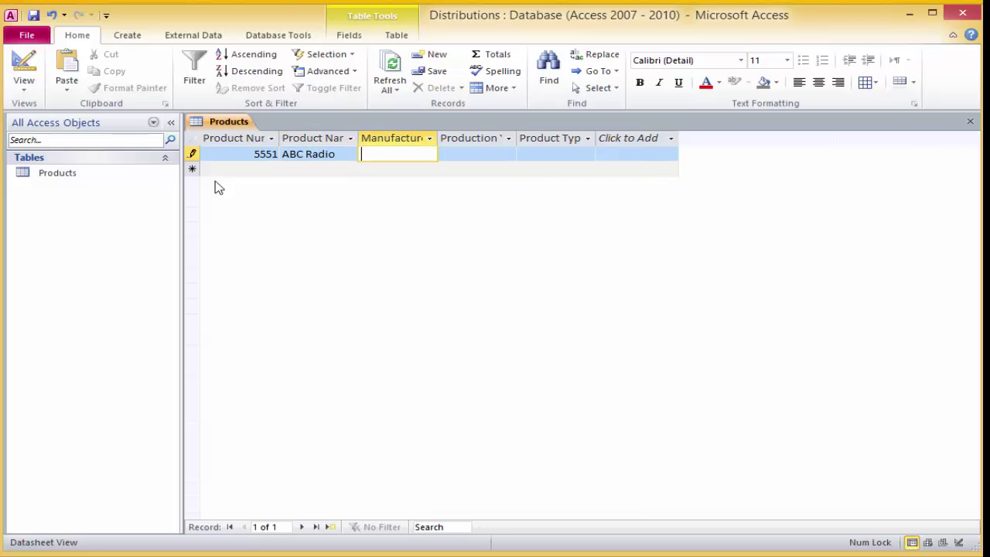
{"action": "type", "text": "Radcliff"}
{"action": "key", "text": "Tab"}
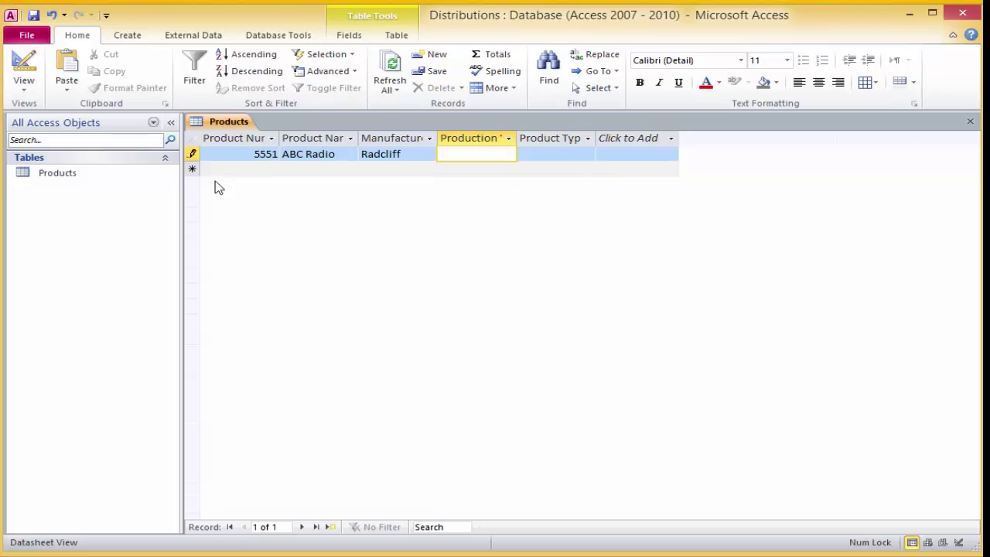
{"action": "type", "text": "2010"}
{"action": "key", "text": "Tab"}
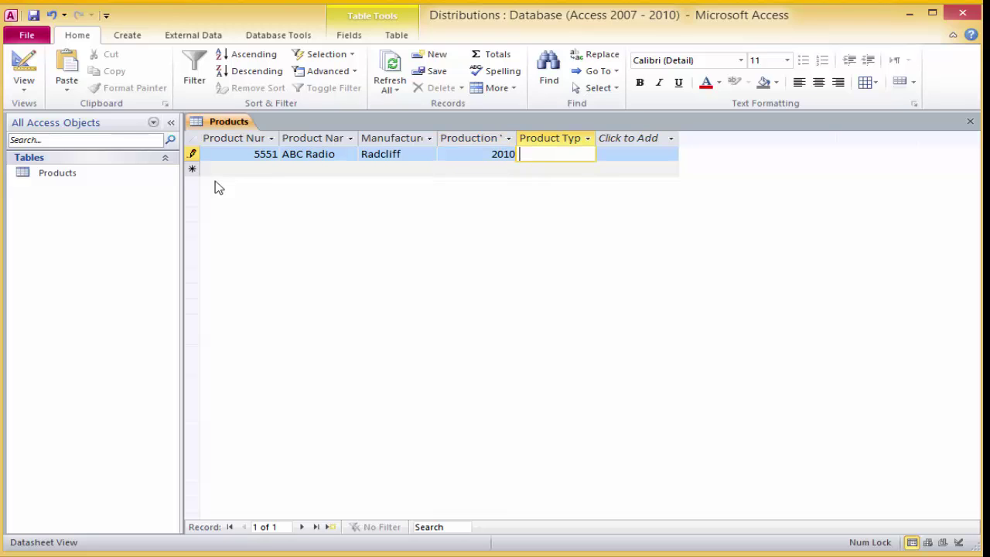
{"action": "type", "text": "Hardware"}
{"action": "key", "text": "Tab"}
Enter the second record: 5552, Speaker, Sounds, 2011, Peripherals
{"action": "type", "text": "5552"}
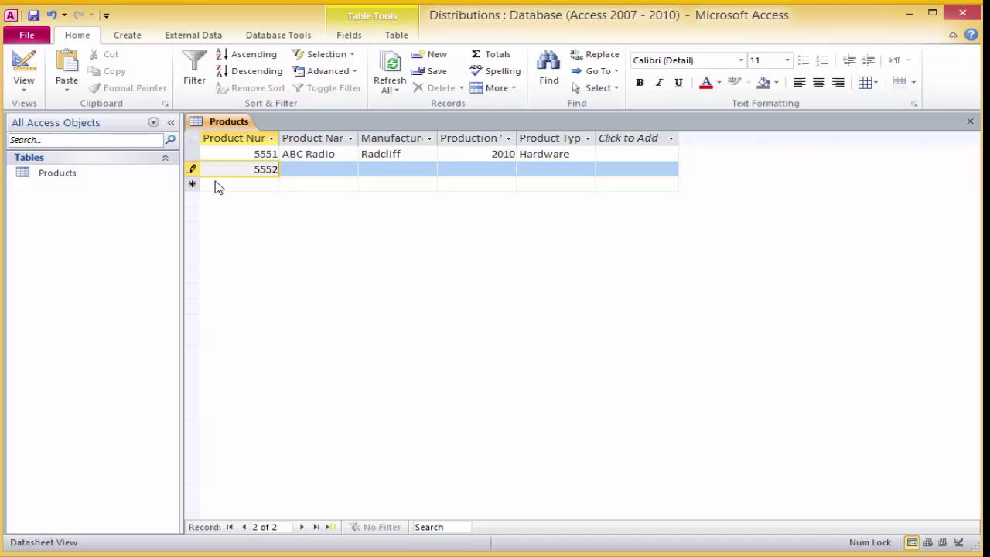
{"action": "key", "text": "Tab"}
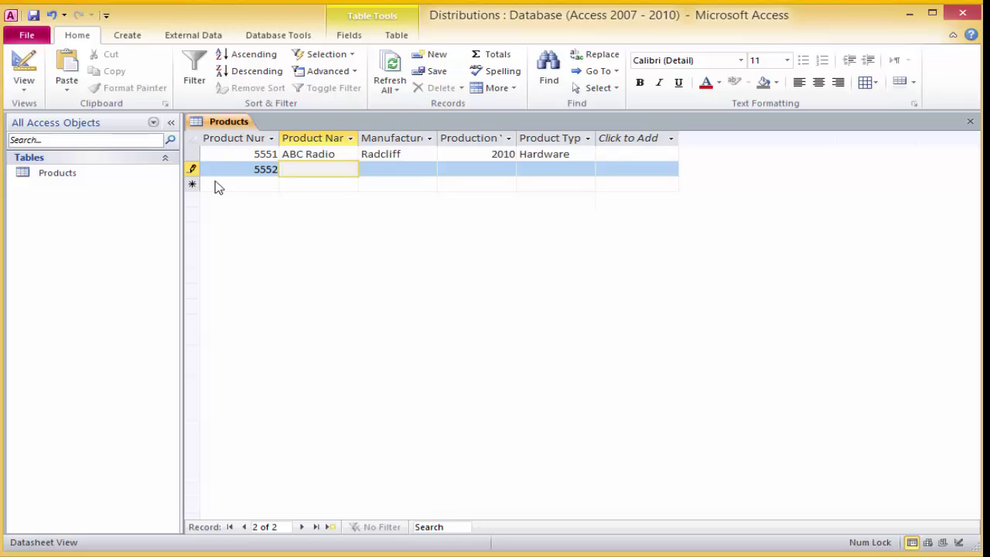
{"action": "type", "text": "Speaker"}
{"action": "key", "text": "Tab"}
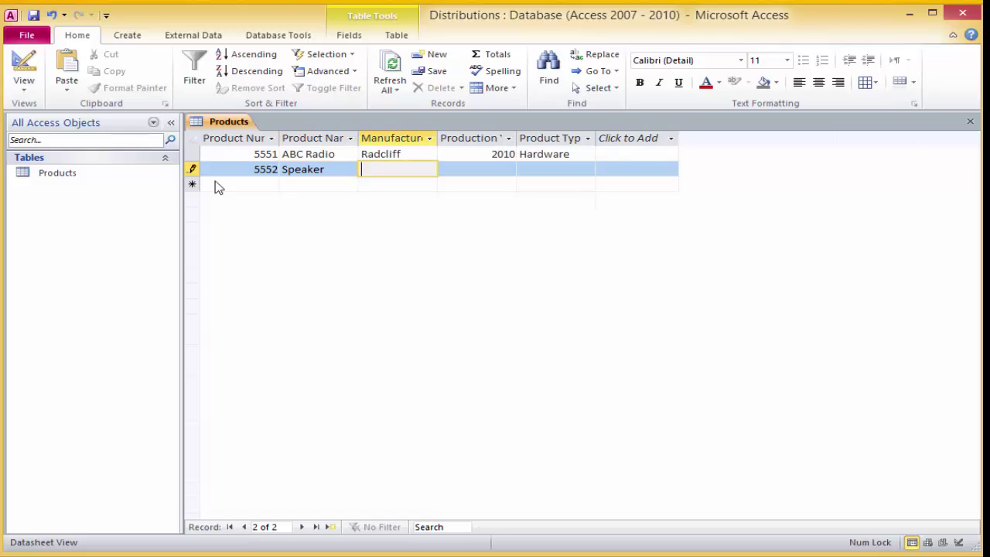
{"action": "type", "text": "Sounds"}
{"action": "key", "text": "Tab"}
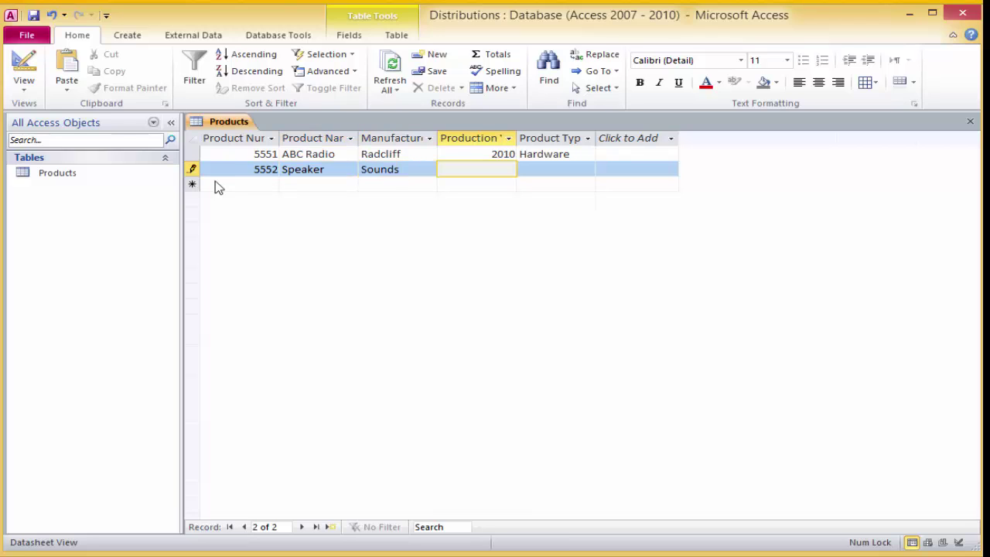
{"action": "type", "text": "2011"}
{"action": "key", "text": "Tab"}
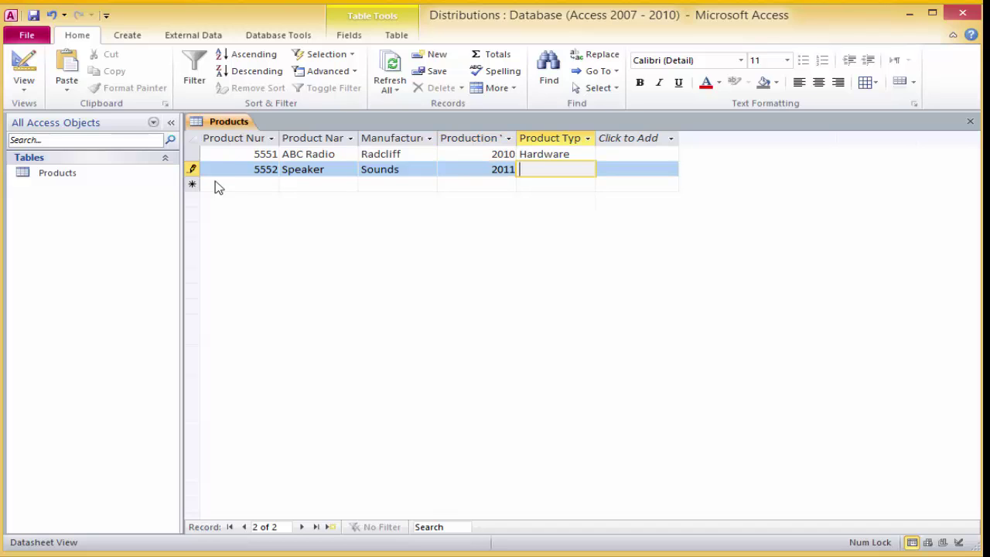
{"action": "type", "text": "Peripherals"}
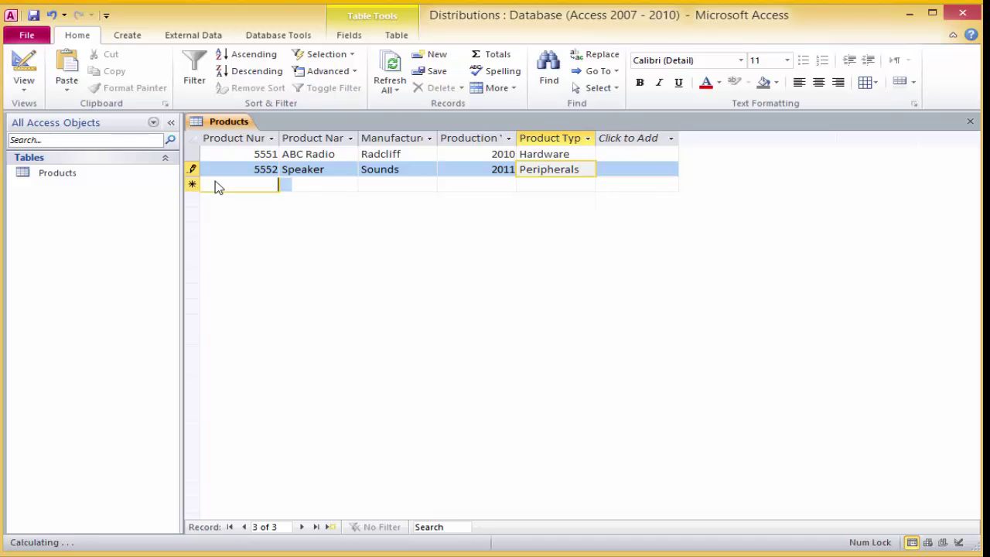
Enter the third record: 5553, Printer Disc, Radcliff, 2010, Software
{"action": "left_click", "coordinate": [217, 187]}
{"action": "type", "text": "5553"}
{"action": "key", "text": "Tab"}
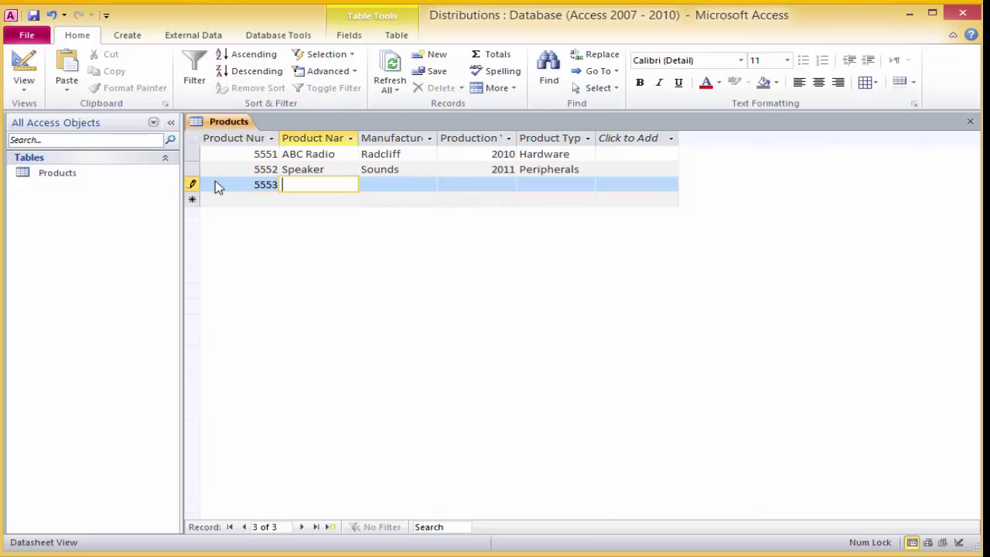
{"action": "type", "text": "Printer Disc"}
{"action": "key", "text": "Tab"}
{"action": "type", "text": "Ra"}
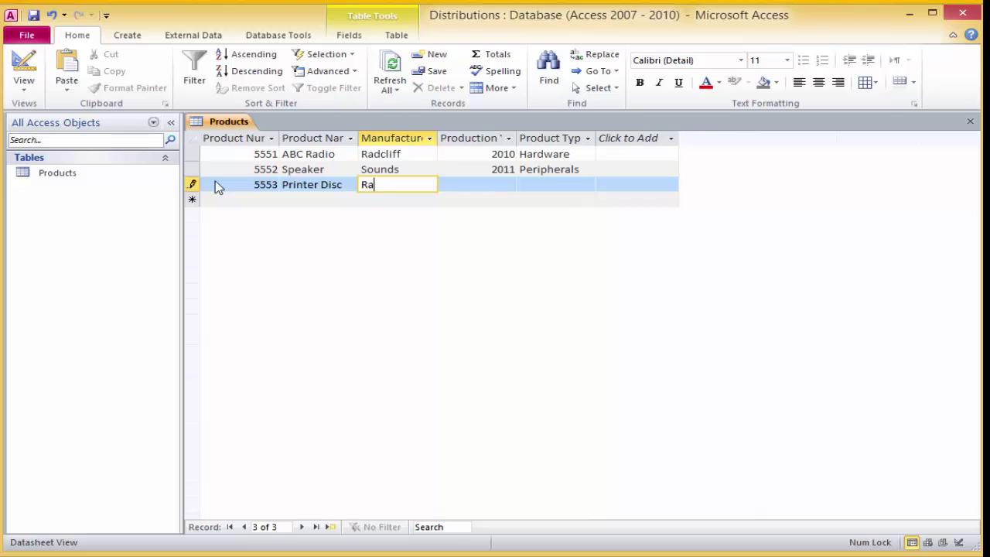
{"action": "type", "text": "dcliff"}
{"action": "key", "text": "Tab"}
{"action": "type", "text": "2010"}
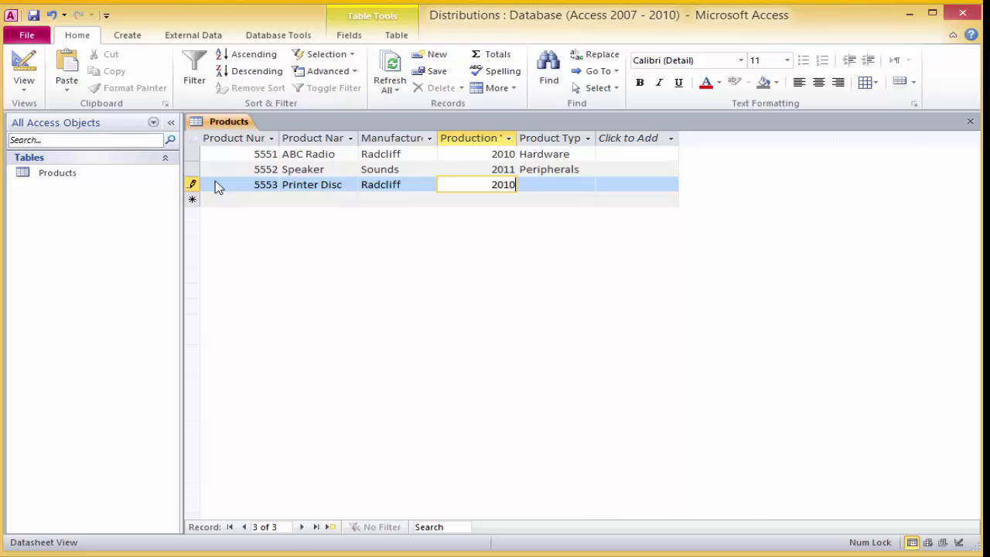
{"action": "key", "text": "Tab"}
{"action": "type", "text": "Soft"}
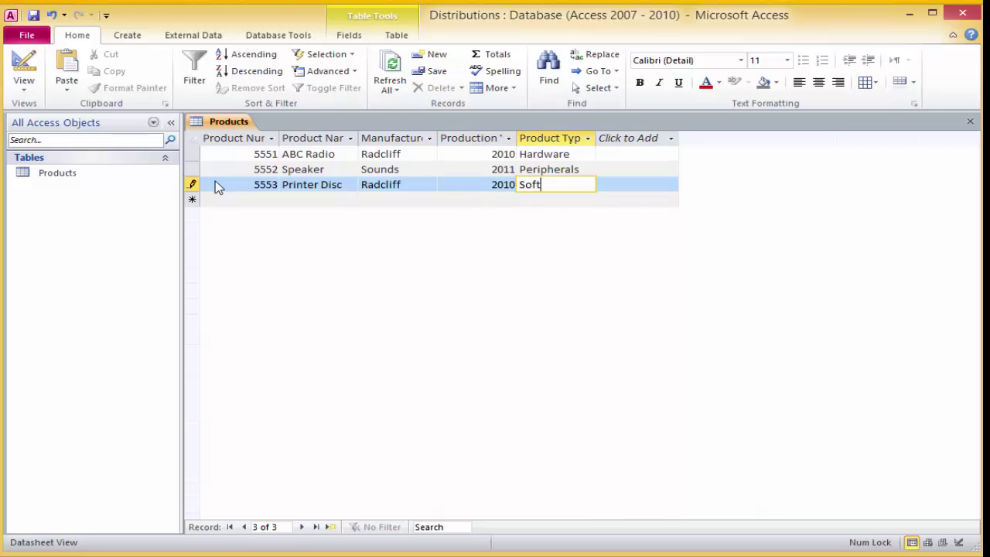
{"action": "type", "text": "ware"}
Close and reopen Products, maximize Access, and auto-fit the Product Name and Manufacturer columns
{"action": "left_click", "coordinate": [970, 121]}
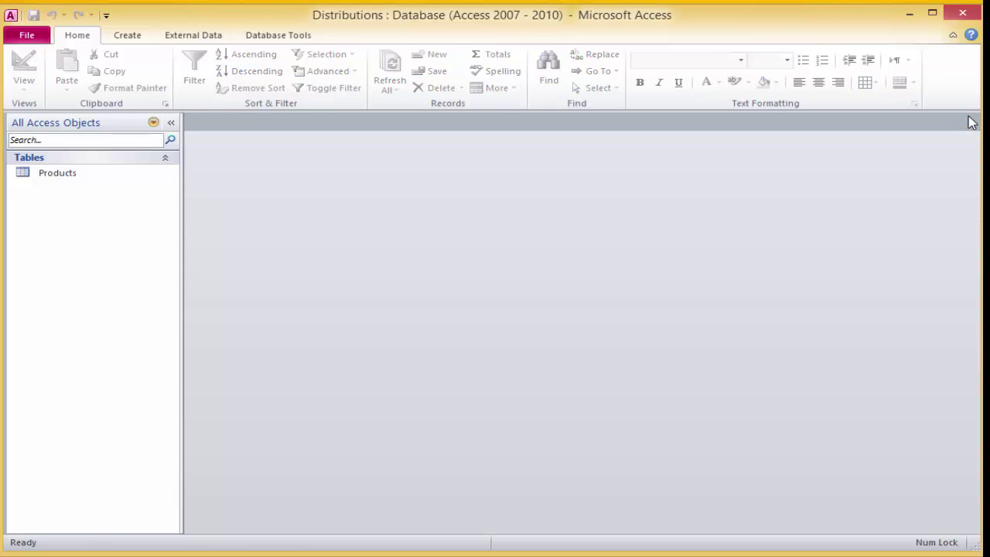
{"action": "double_click", "coordinate": [56, 175]}
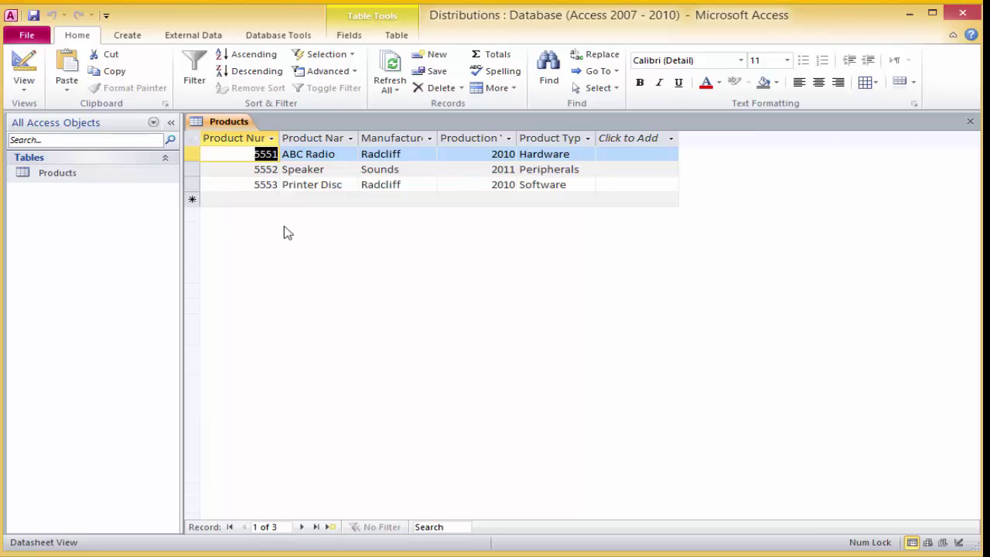
{"action": "left_click", "coordinate": [932, 15]}
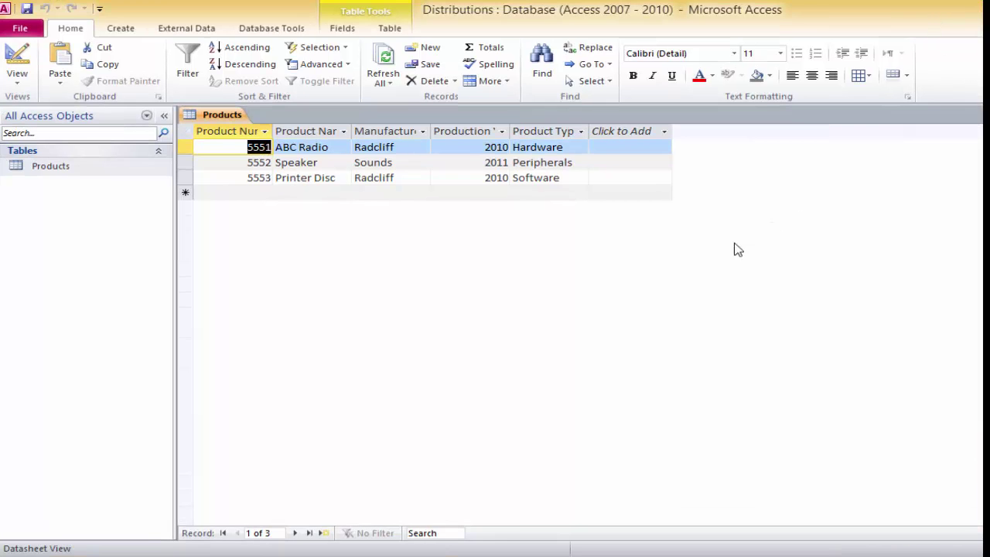
{"action": "double_click", "coordinate": [350, 131]}
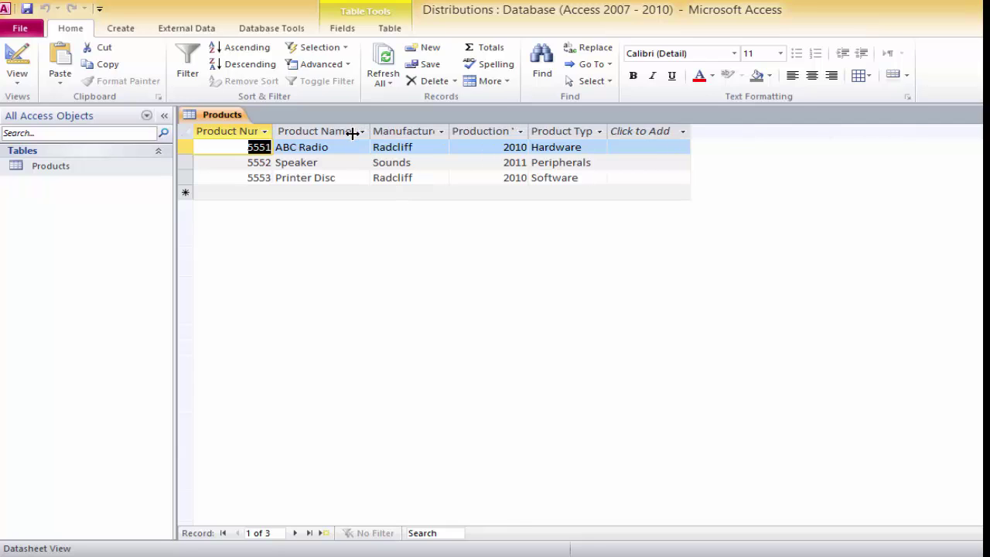
{"action": "double_click", "coordinate": [449, 129]}
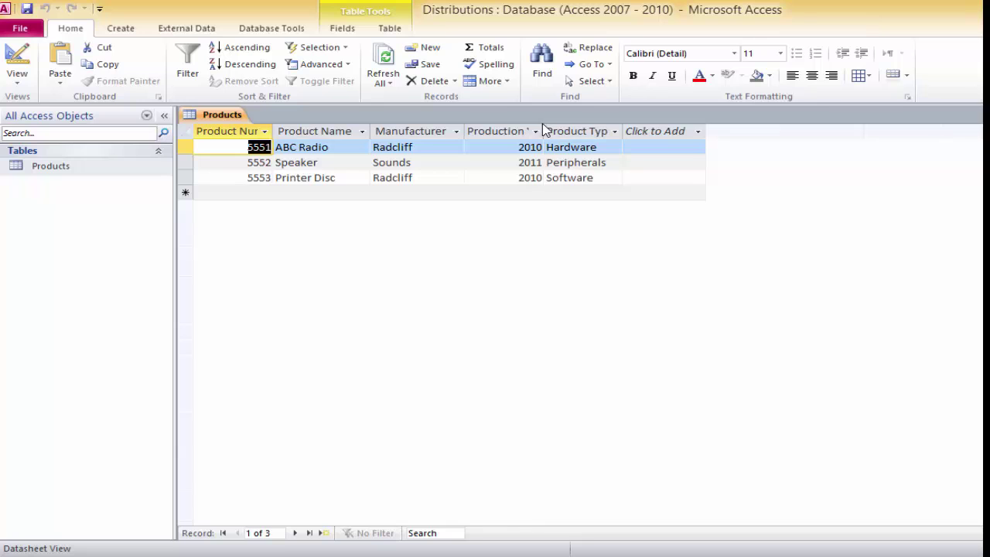